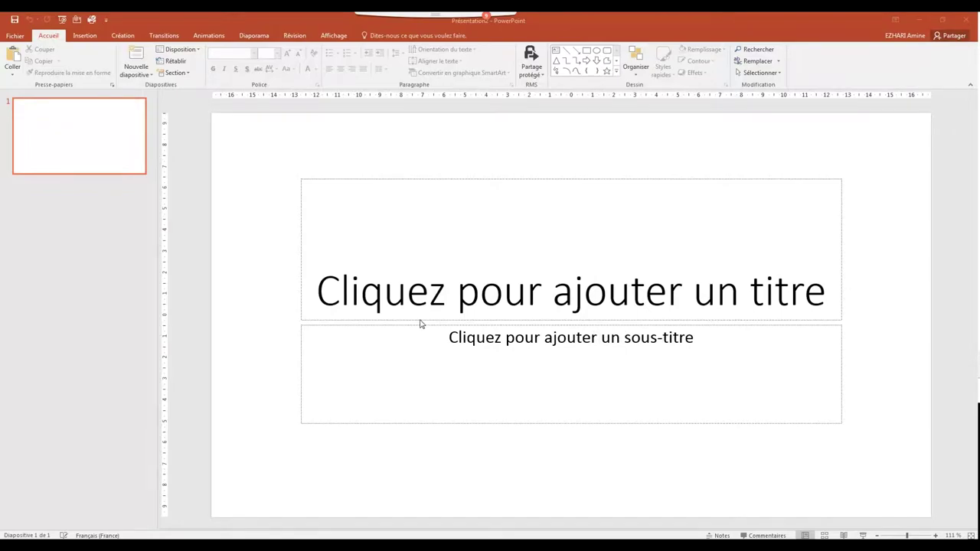
Step: Select the blank title slide of the new presentation and show the Insertion commands
click(86, 129)
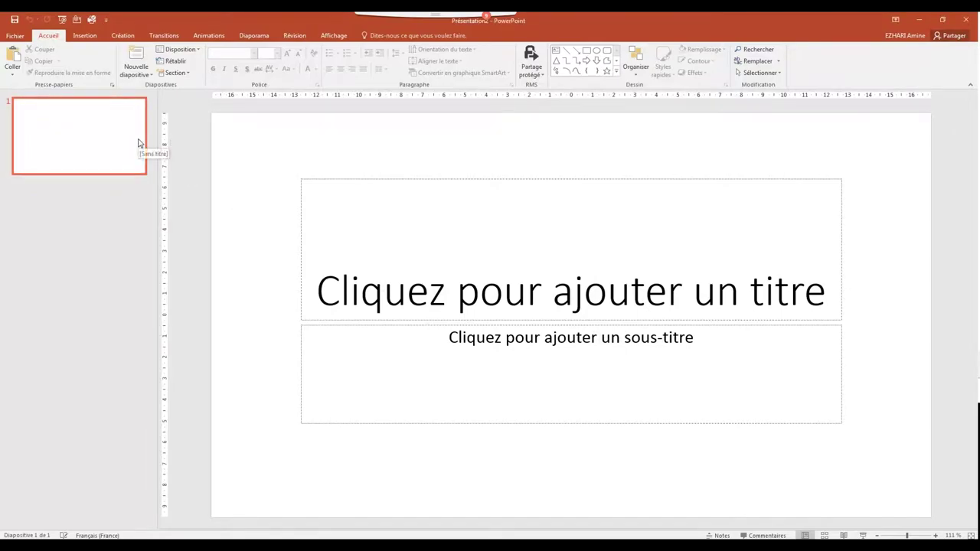
click(95, 145)
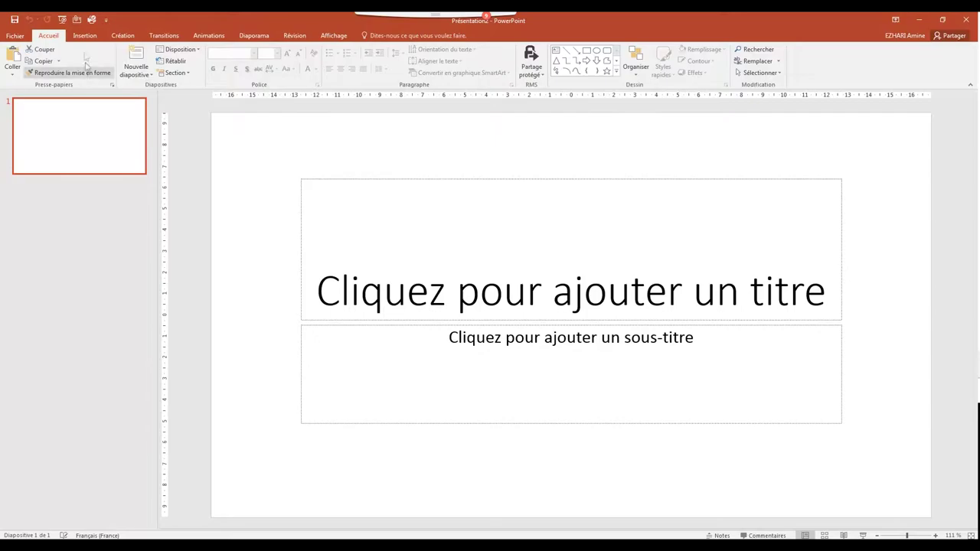
click(85, 36)
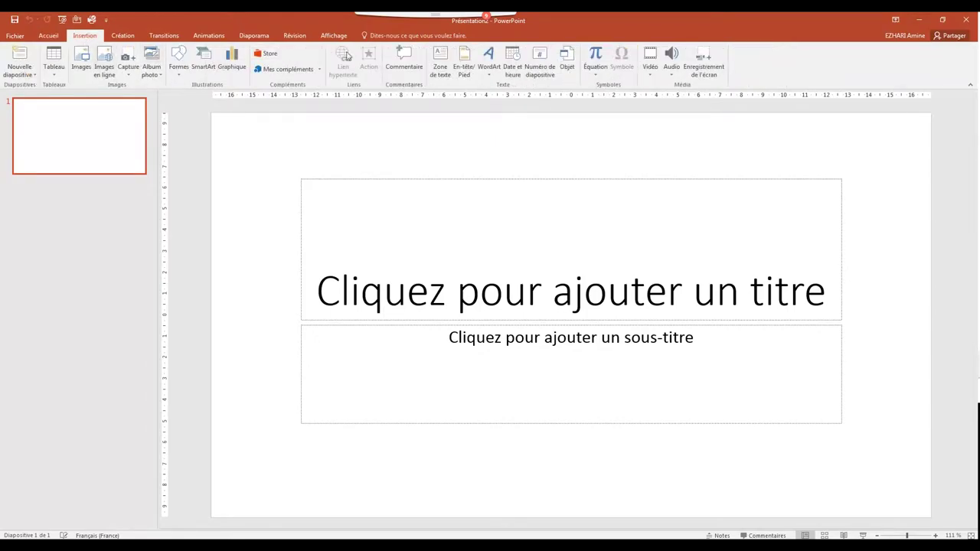
Step: Launch Enregistrement de l'écran from the Média group to record the Excel sheet
click(697, 68)
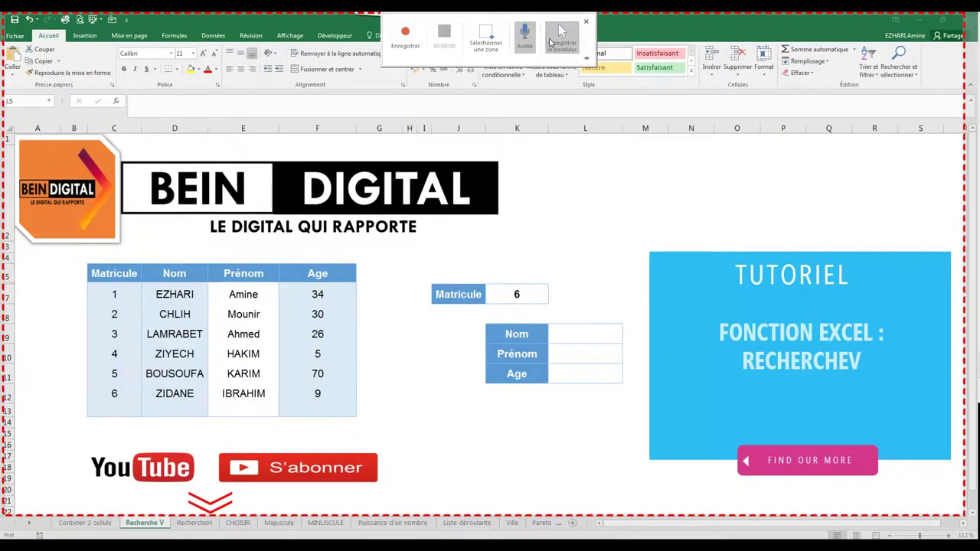
click(484, 37)
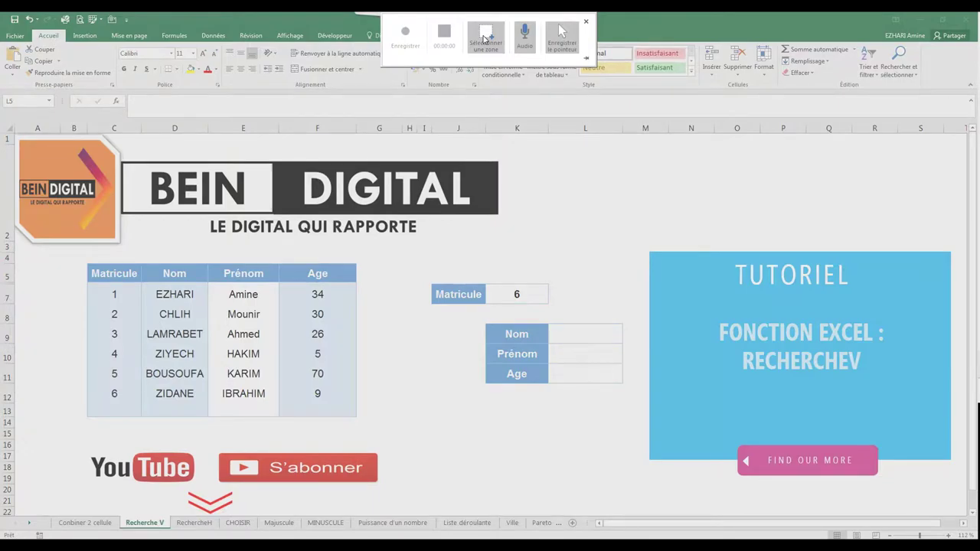
Step: Select the entire screen as the capture area and start recording the Recherche V sheet
click(484, 37)
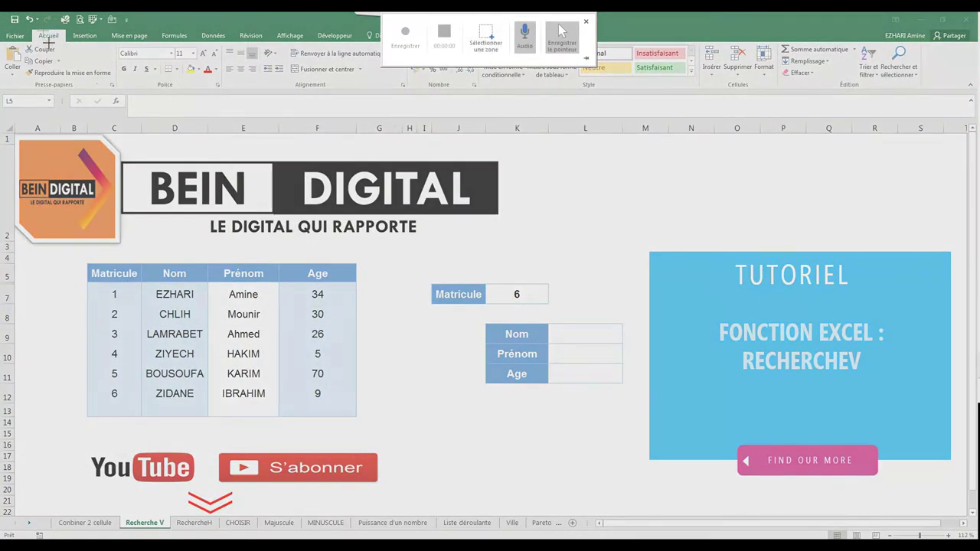
drag(1, 12, 964, 521)
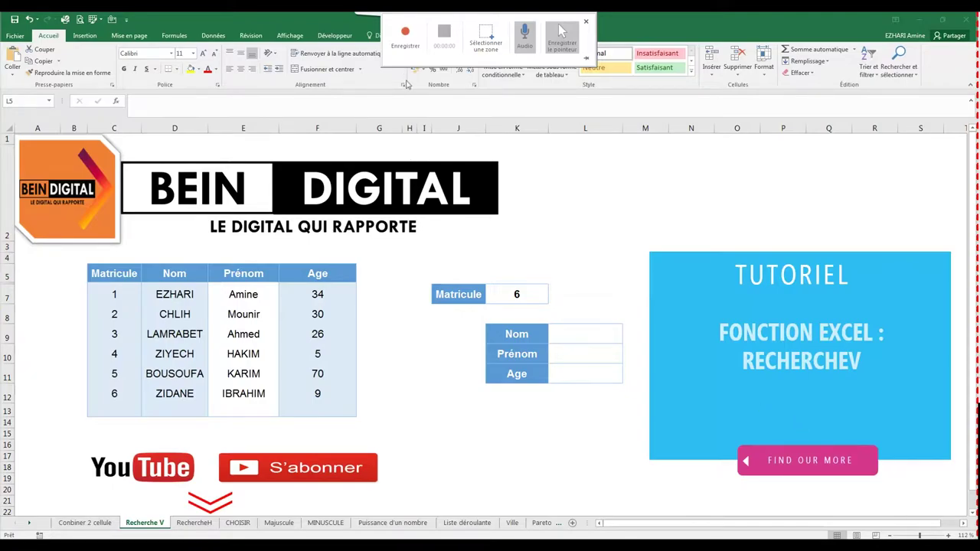
click(405, 46)
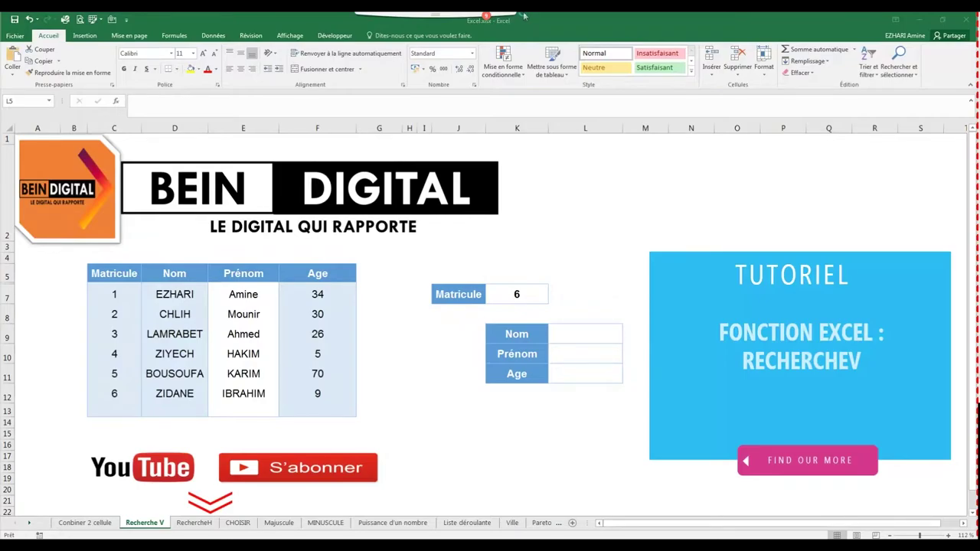
mouse_move(550, 17)
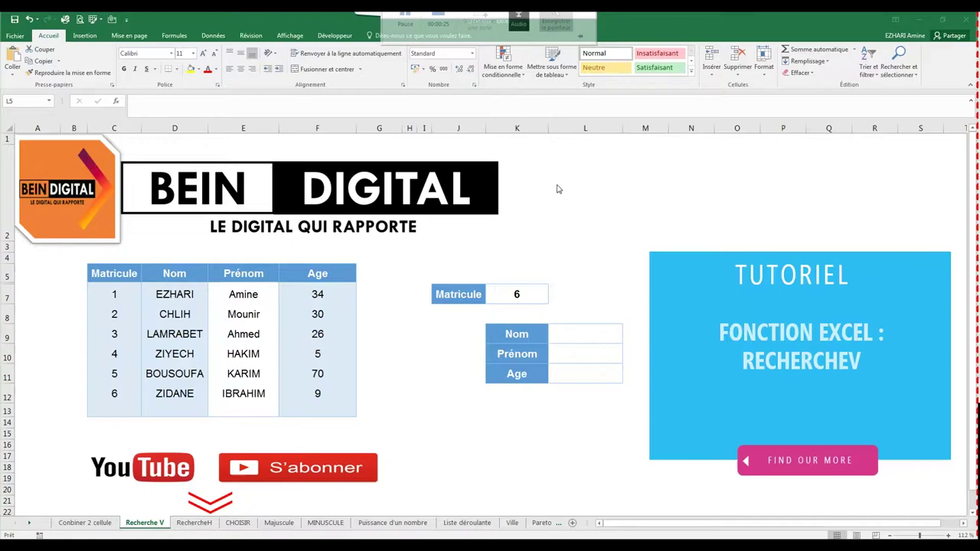
Step: In the Nom cell L9, enter =RECHERCHEV(K7;C5:F12;2;FAUX)
click(586, 334)
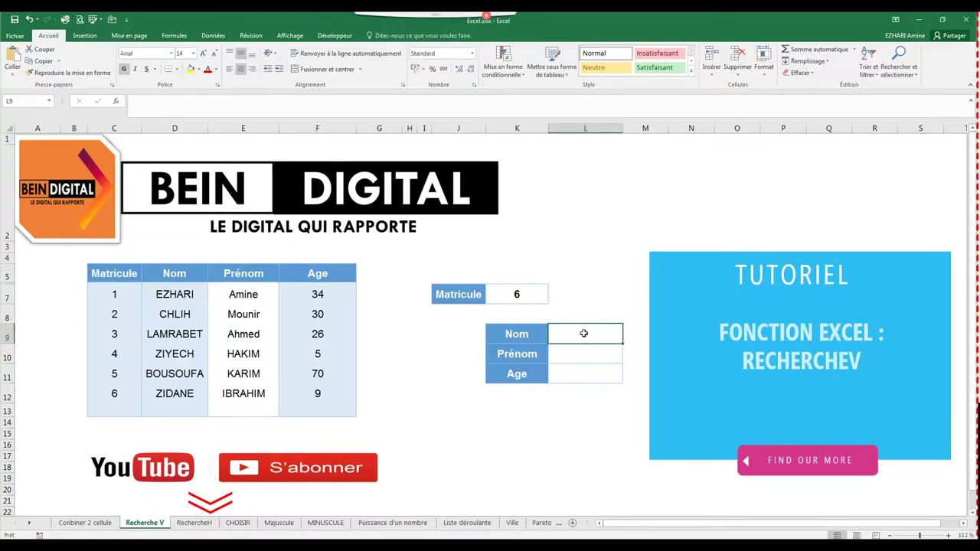
text(=recher)
double_click(605, 367)
click(516, 294)
text(;)
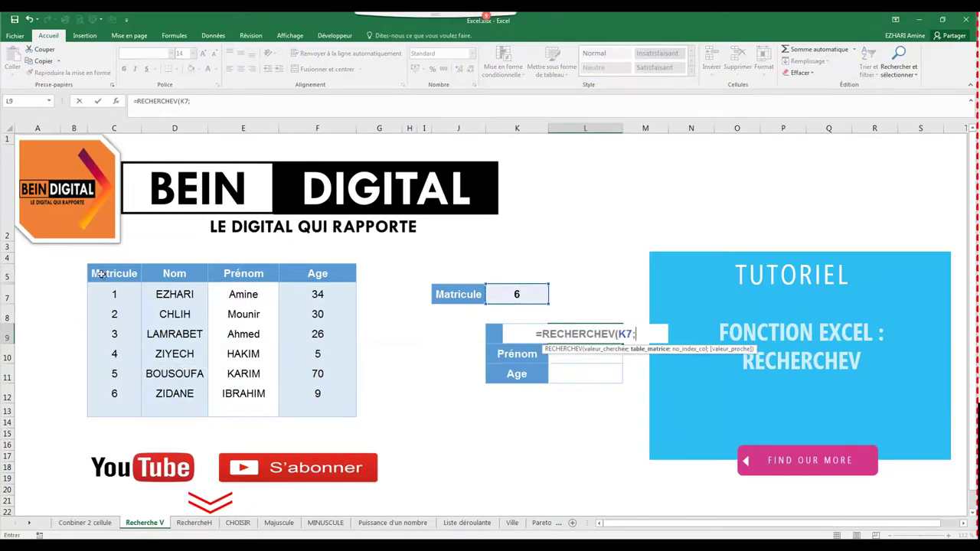
drag(114, 273, 320, 393)
text(;2;FAU)
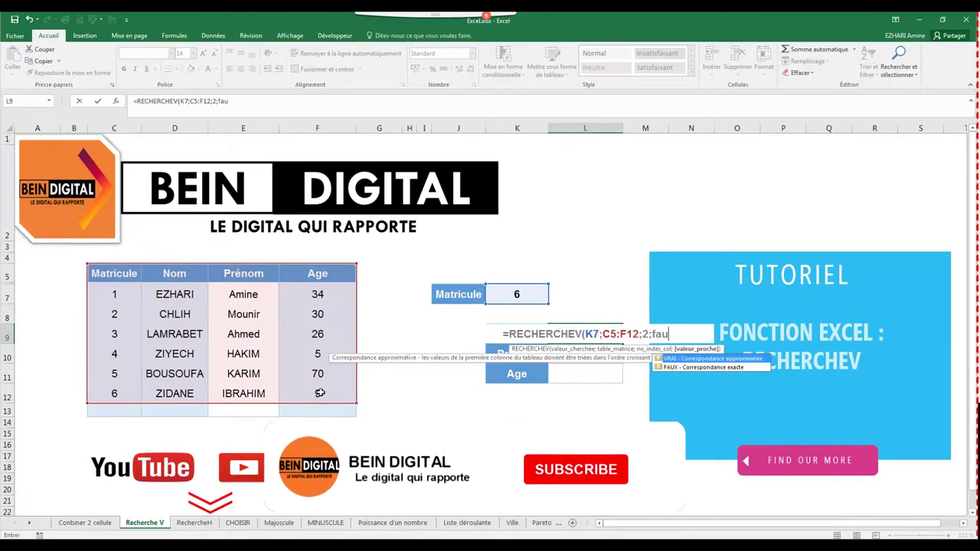
text(X))
key(Return)
Step: In the Prénom cell L10, enter =RECHERCHEV(K7;C5:F12;3;FAUX)
text(=recherchev)
key(Tab)
click(527, 297)
text(;)
drag(114, 273, 316, 394)
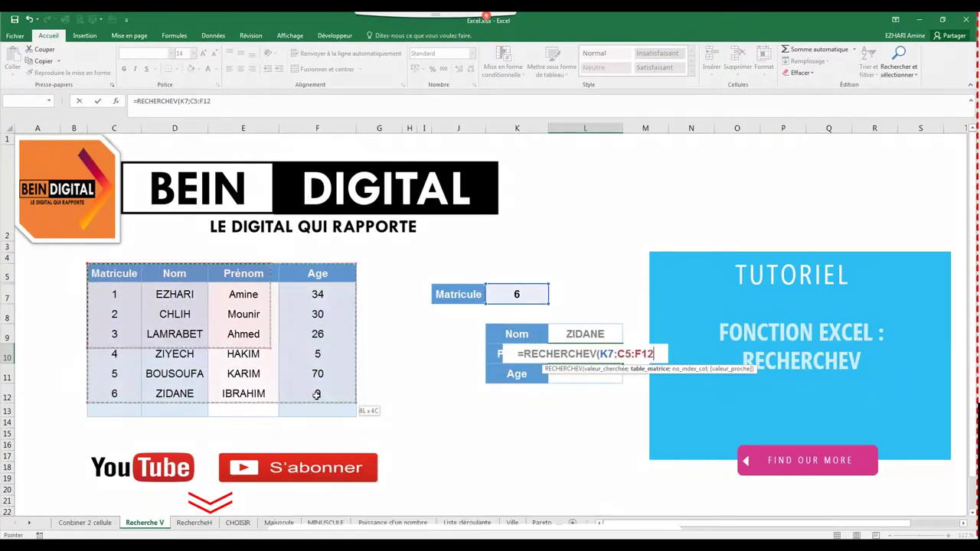
text(;3;FAUX))
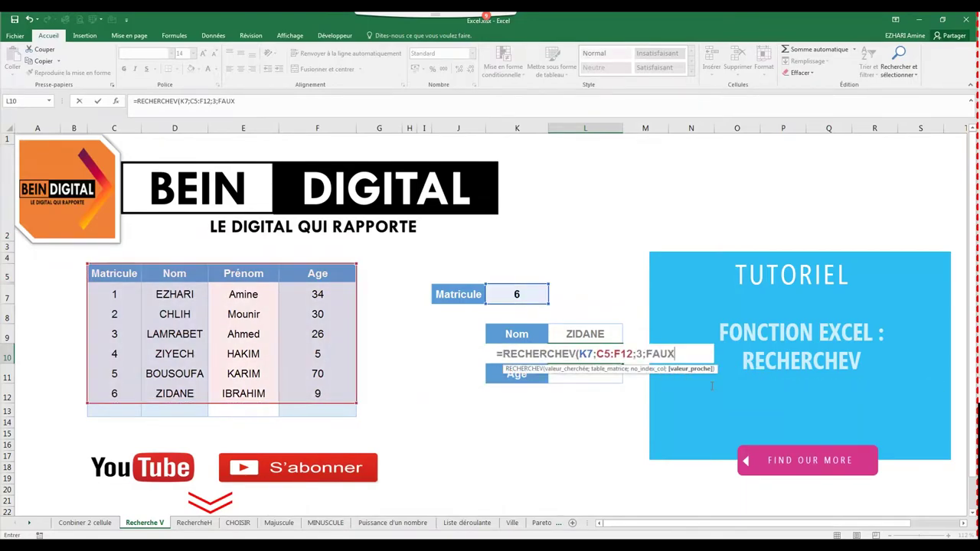
key(Return)
Step: In the Age cell L11, enter =RECHERCHEV(K7;C5:F12;4;FAUX), then pause the recording
text(=recherchev)
key(Tab)
click(512, 294)
text(;)
drag(114, 274, 345, 396)
text(;4;)
double_click(676, 403)
text())
key(Return)
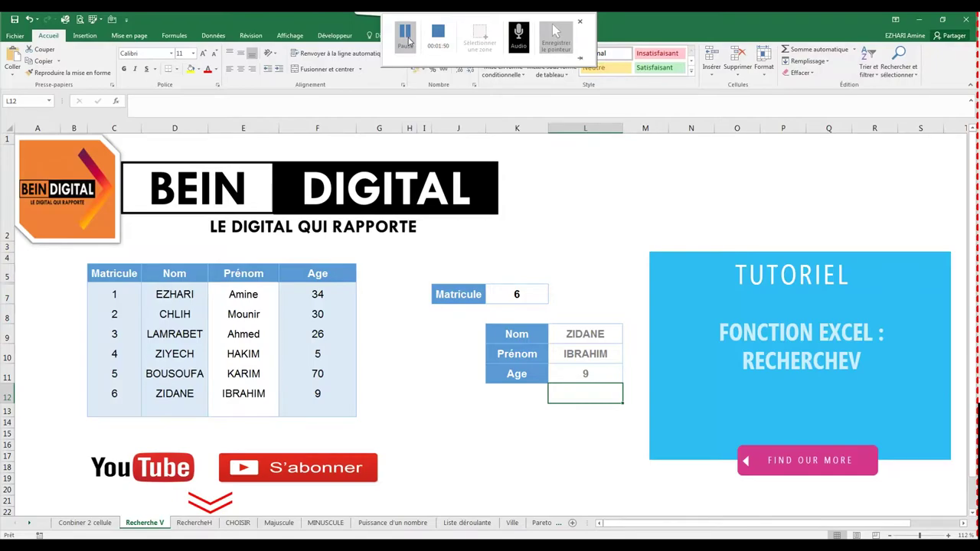
click(408, 40)
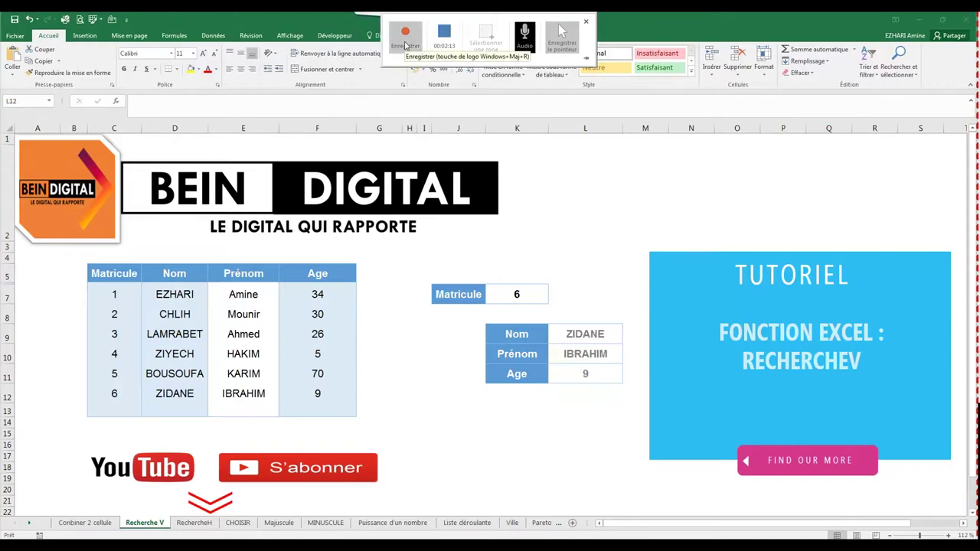
Step: Stop the recording, switch to Présentation2, and centre the embedded video on the slide
click(449, 40)
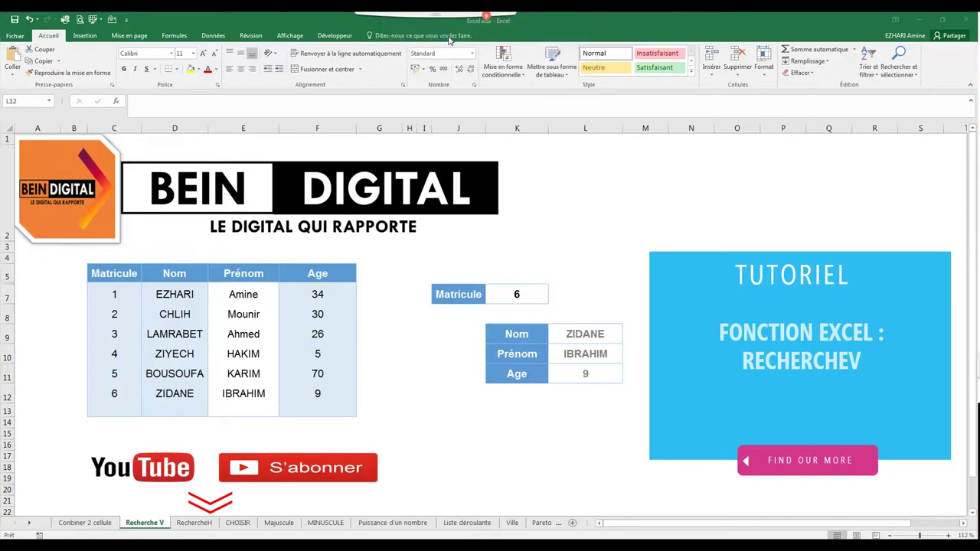
mouse_move(171, 545)
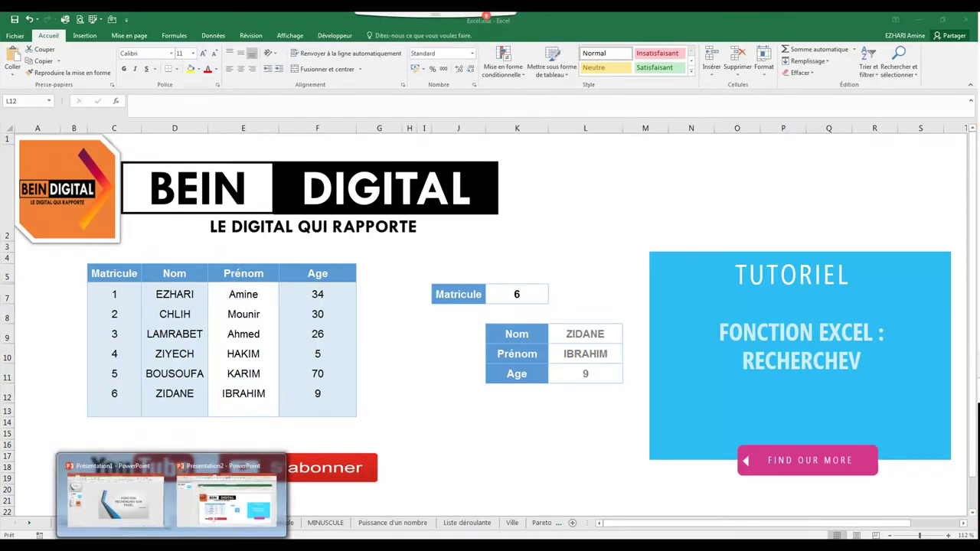
click(218, 501)
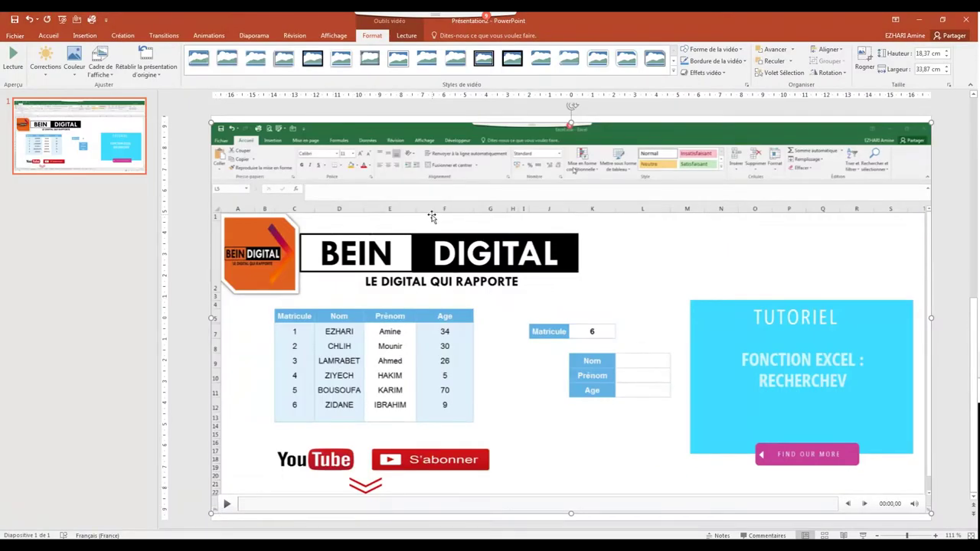
drag(427, 251, 428, 240)
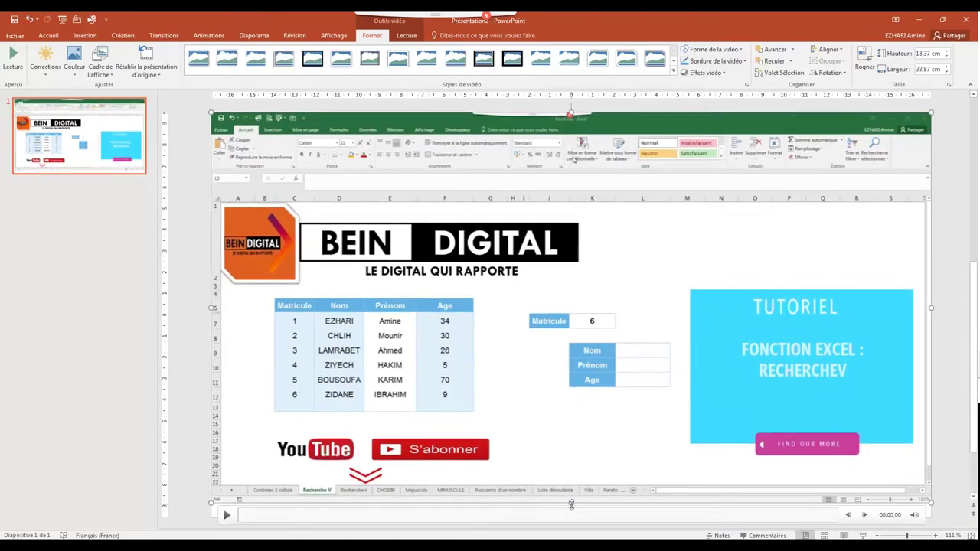
right_click(541, 322)
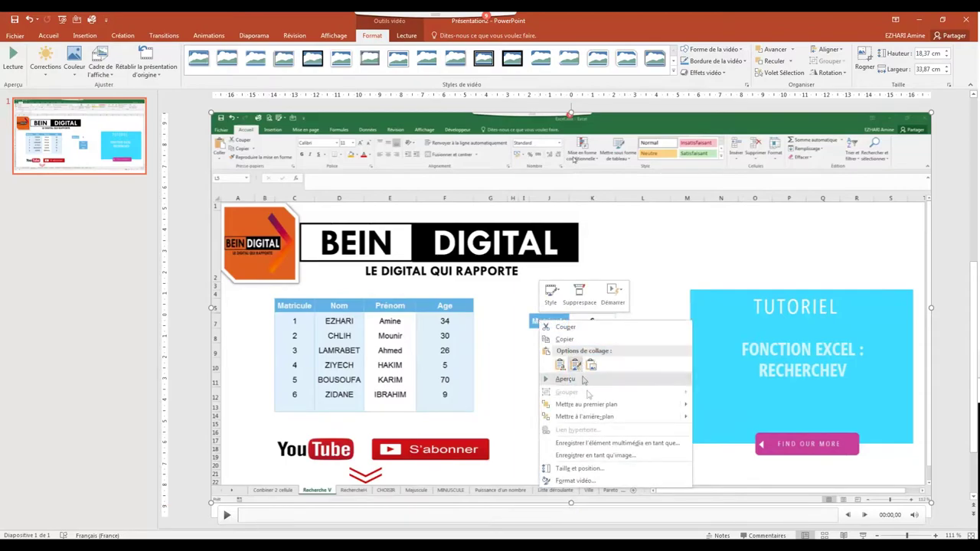
Step: Save the video as 'créer vidéo par powerpoint' MP4 in the 2 titre tuto folder
click(600, 444)
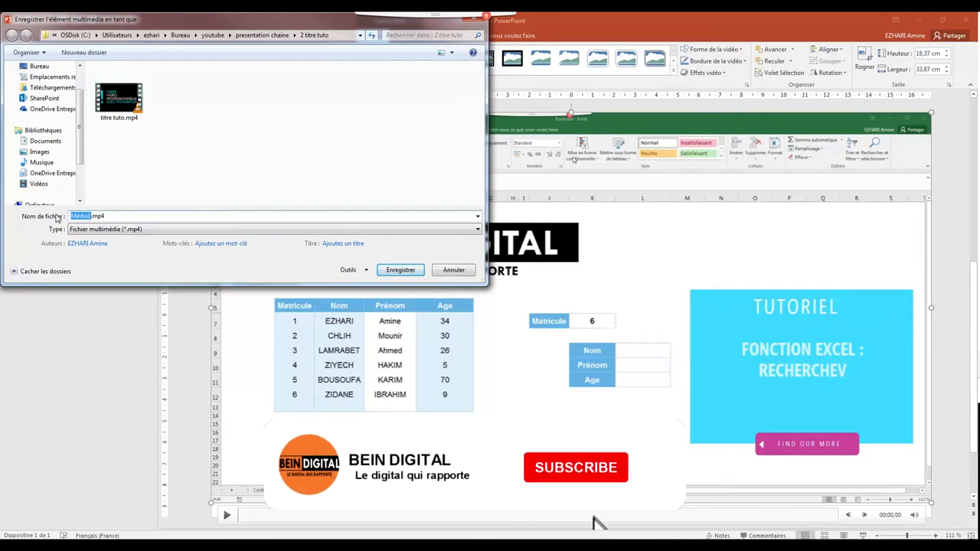
text(créer vidéo par powerpoint)
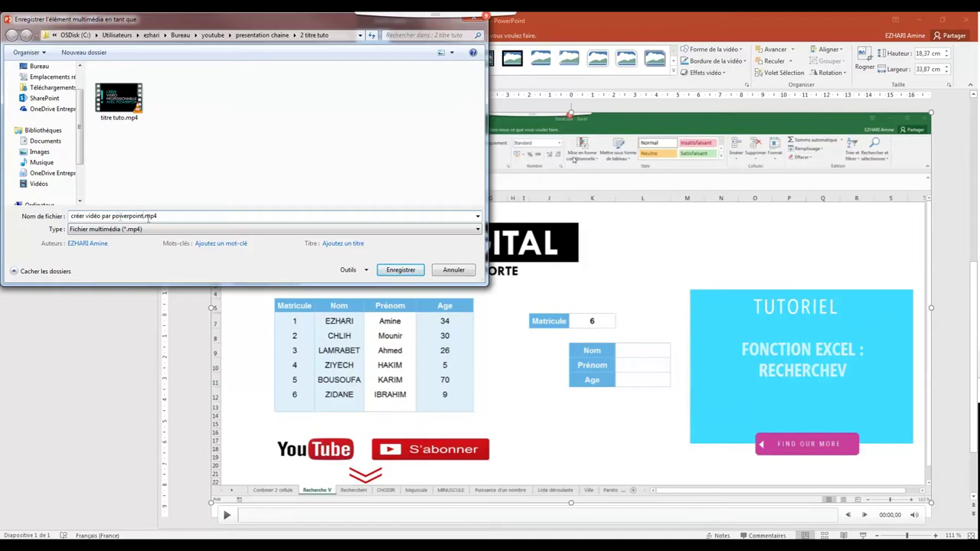
key(Tab)
click(406, 271)
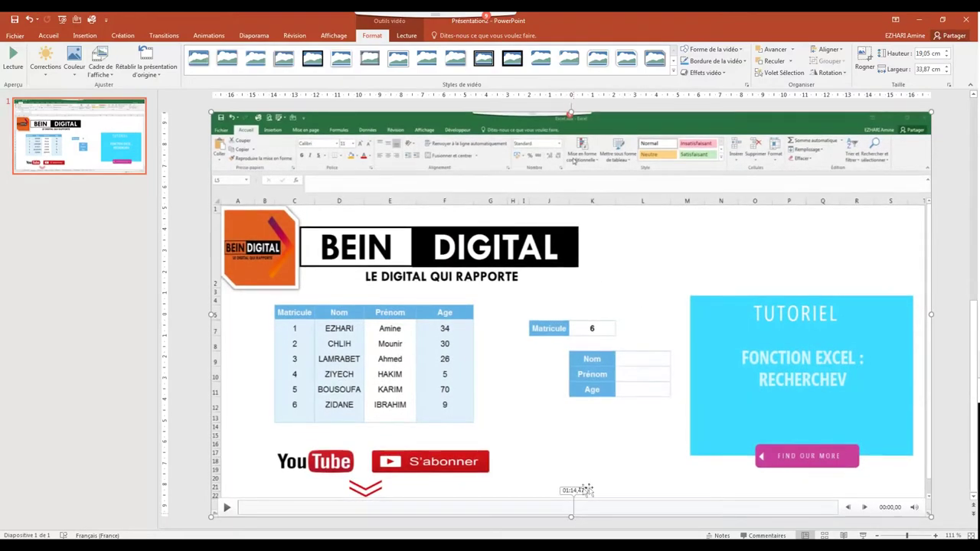
Step: Set the video's Démarrer option to Automatiquement and bring up its options for trimming
right_click(610, 303)
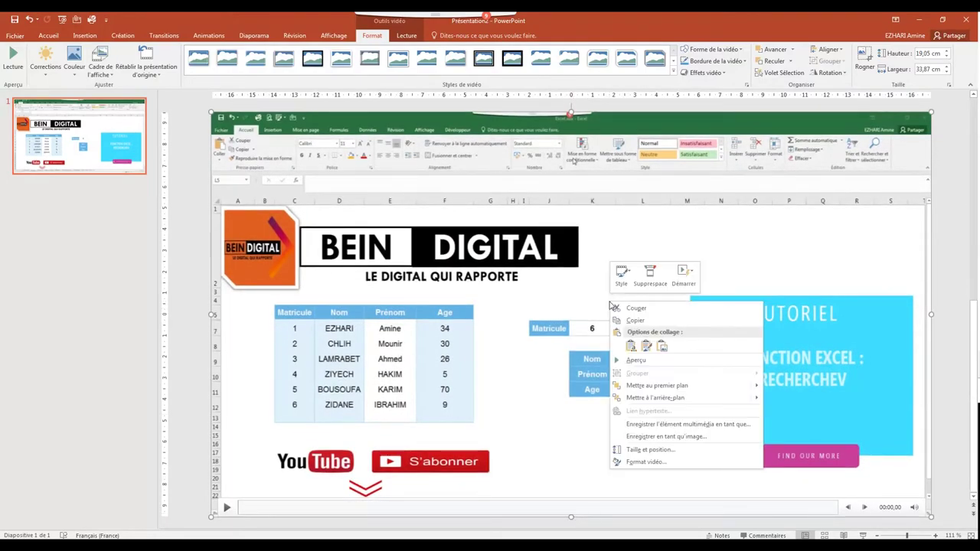
click(686, 284)
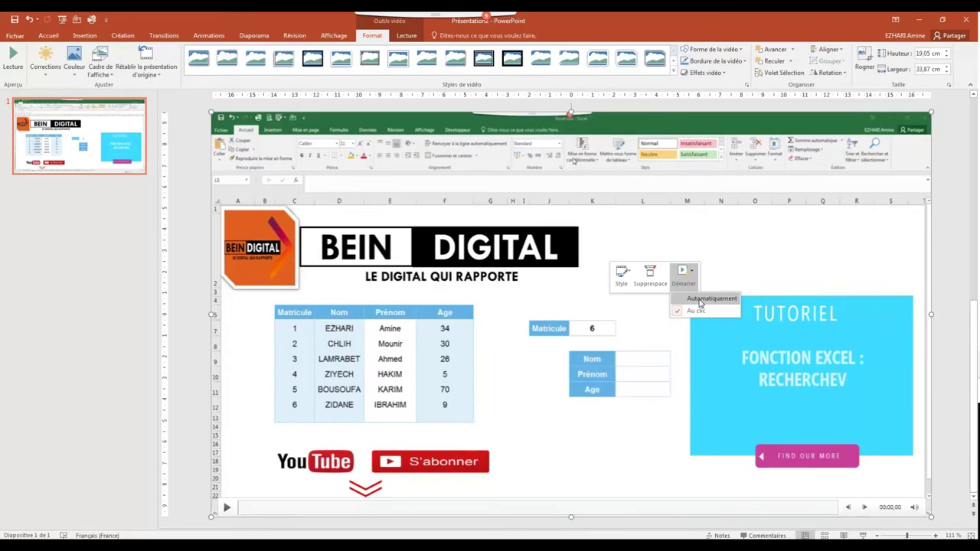
click(698, 299)
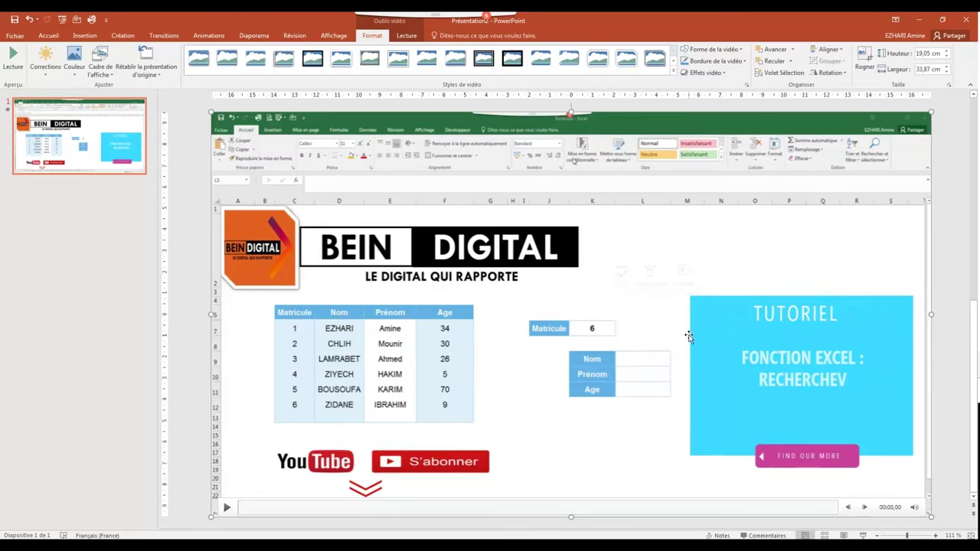
right_click(645, 341)
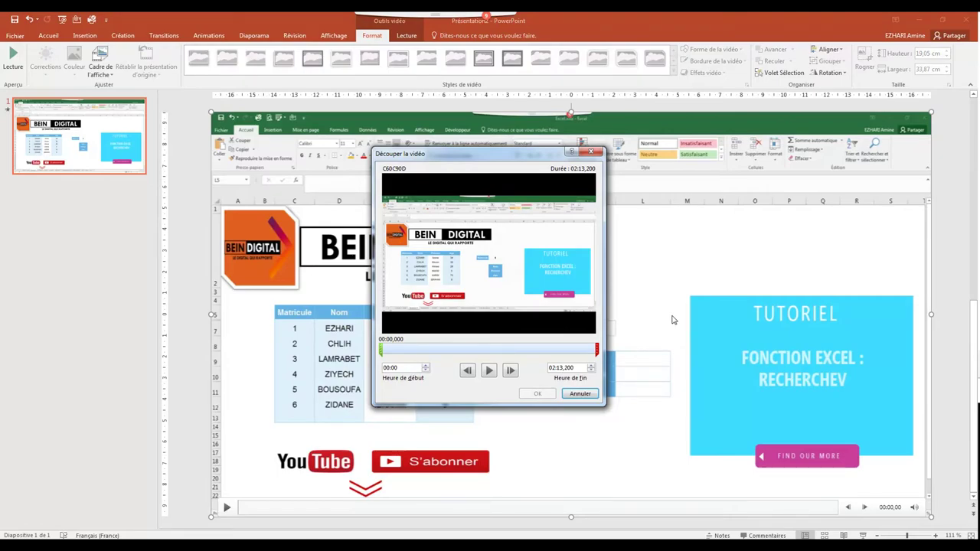
Step: Preview the clip and trim it to play from 01:53,230 to 02:13,200
click(493, 371)
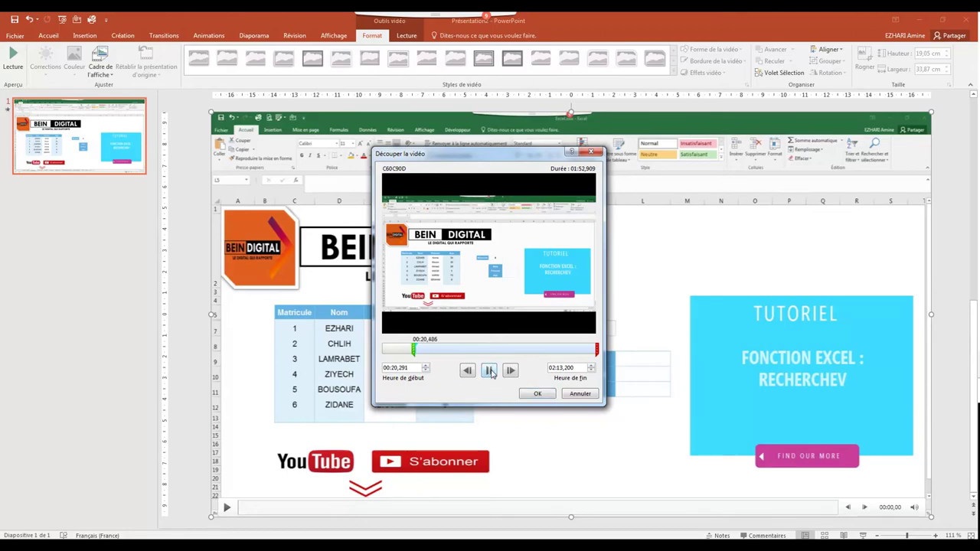
click(491, 373)
drag(414, 350, 599, 372)
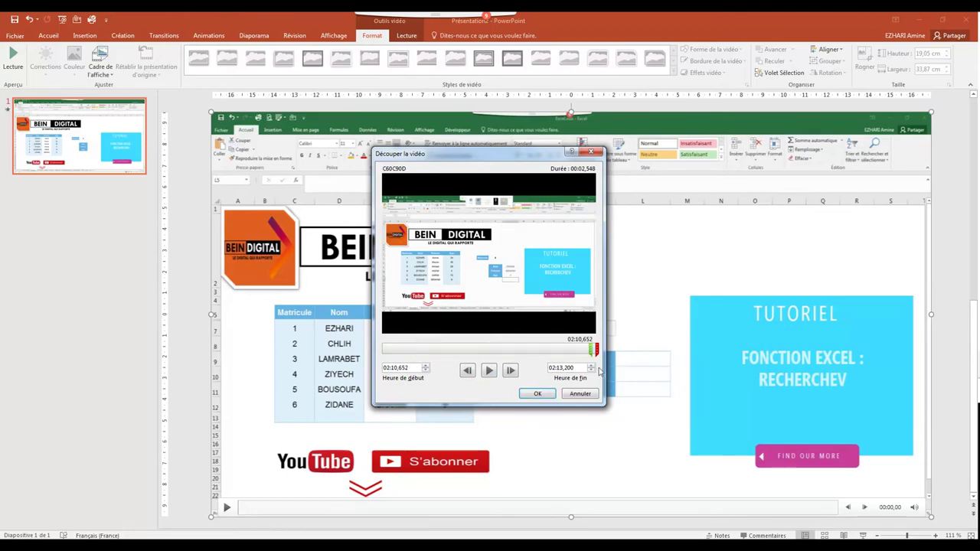
drag(593, 349, 562, 349)
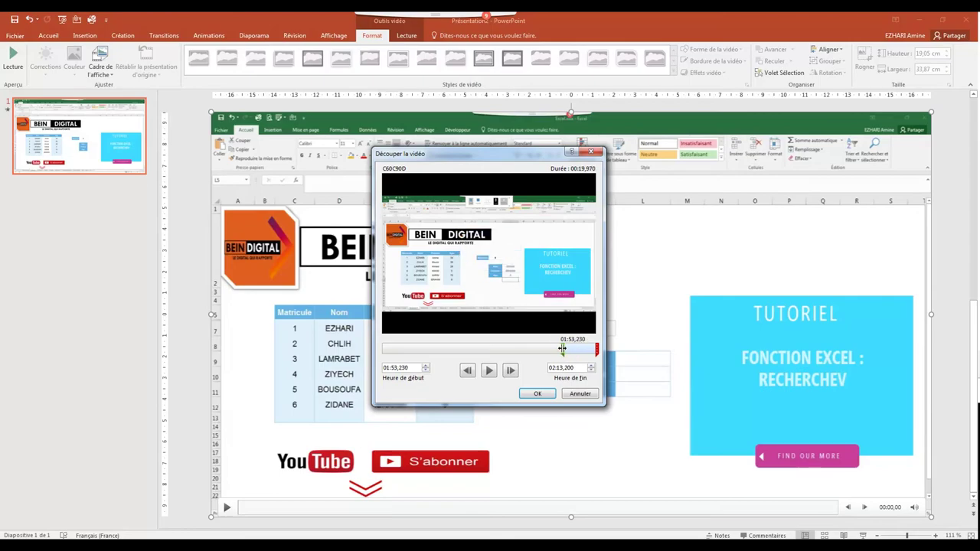
click(540, 395)
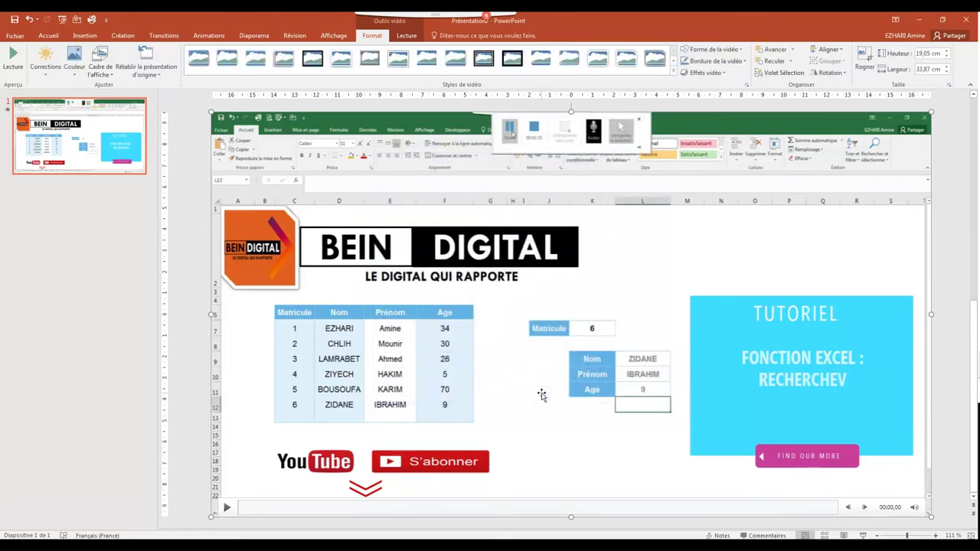
Step: Apply a tilted perspective white-frame video style with drop shadow from the Style gallery
right_click(631, 268)
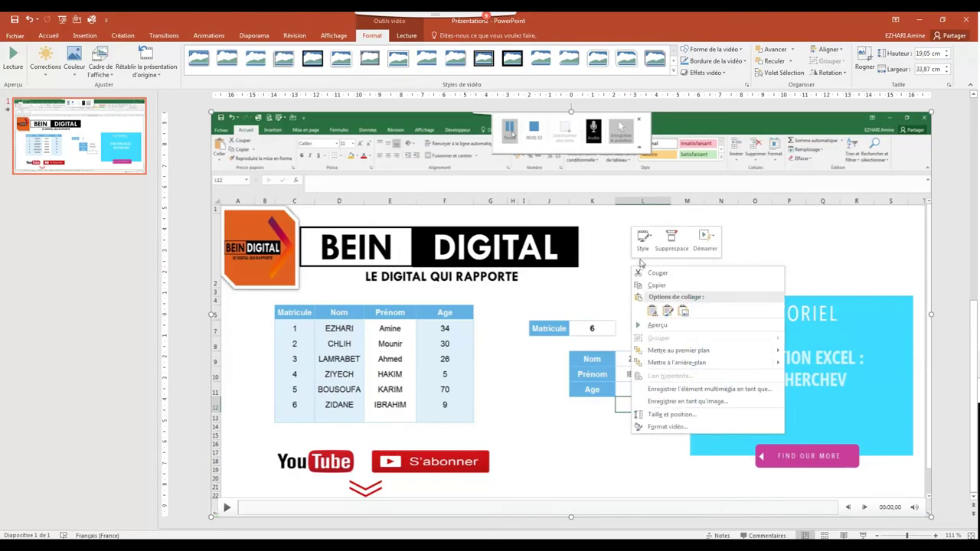
click(645, 250)
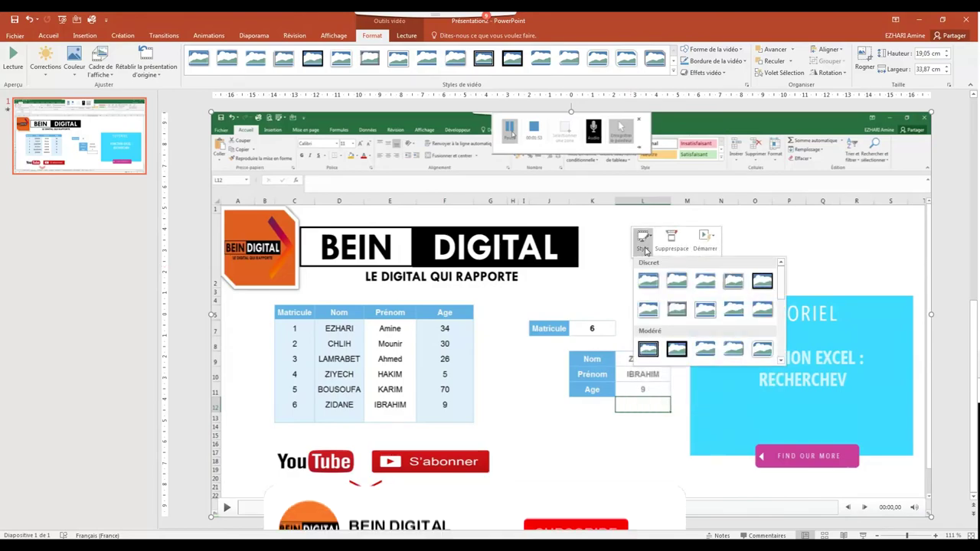
click(761, 349)
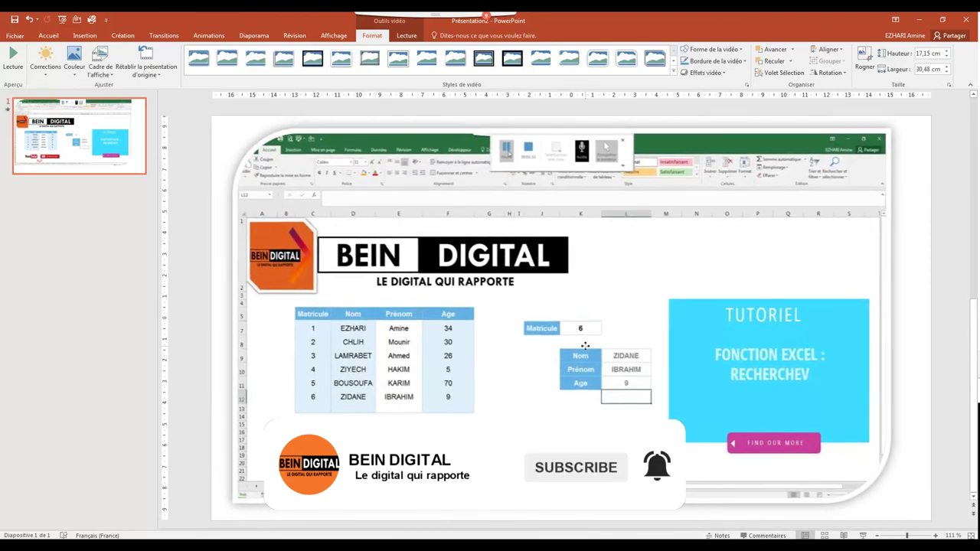